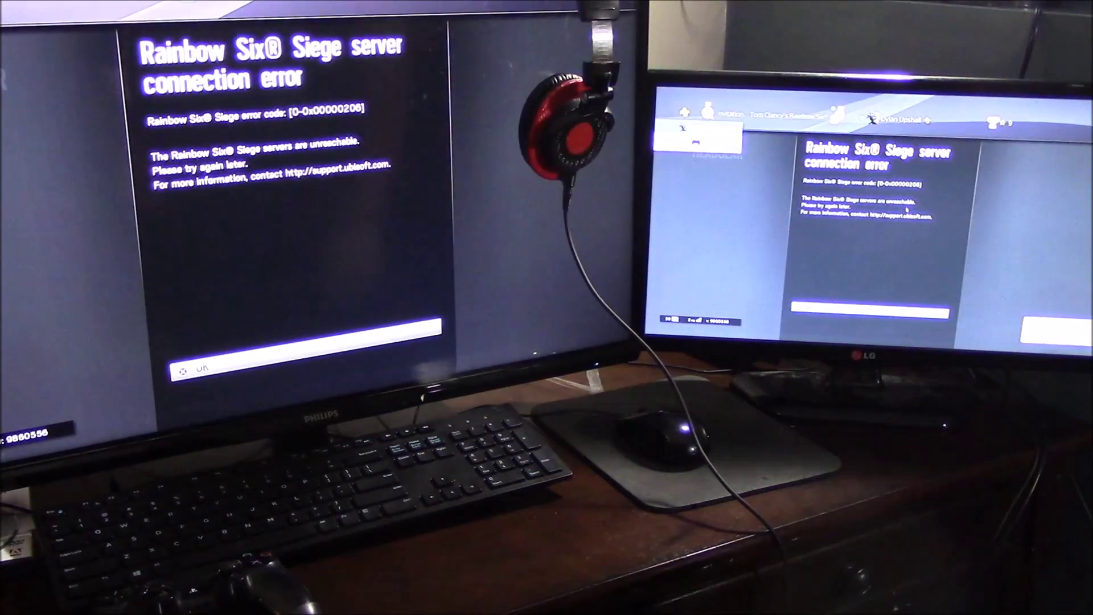
Dismiss the Rainbow Six Siege server connection error so the Multiplayer menu shows in the preview
{"action": "key", "text": "Return"}
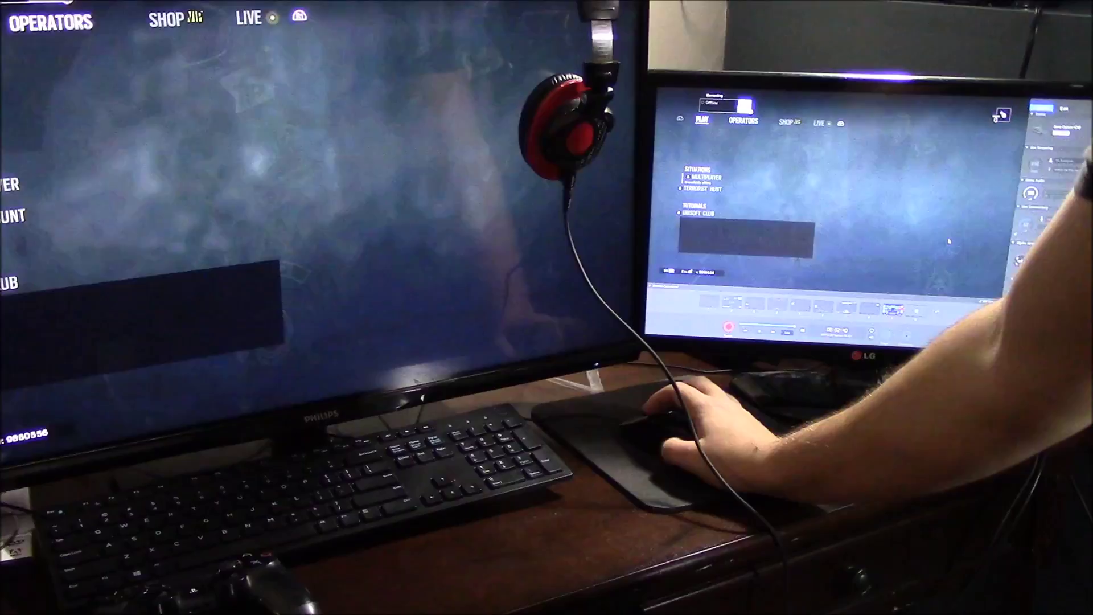
Enter the game's multiplayer mode and bring up OBS Studio with the empty Blank Slate scene
{"action": "mouse_move", "coordinate": [6, 184]}
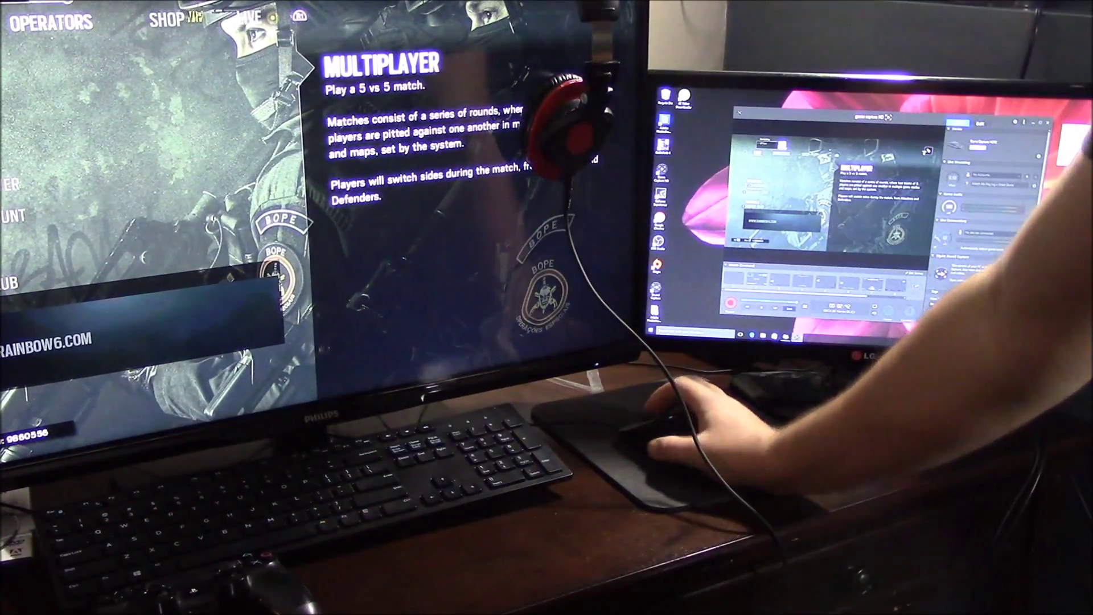
{"action": "left_click", "coordinate": [6, 184]}
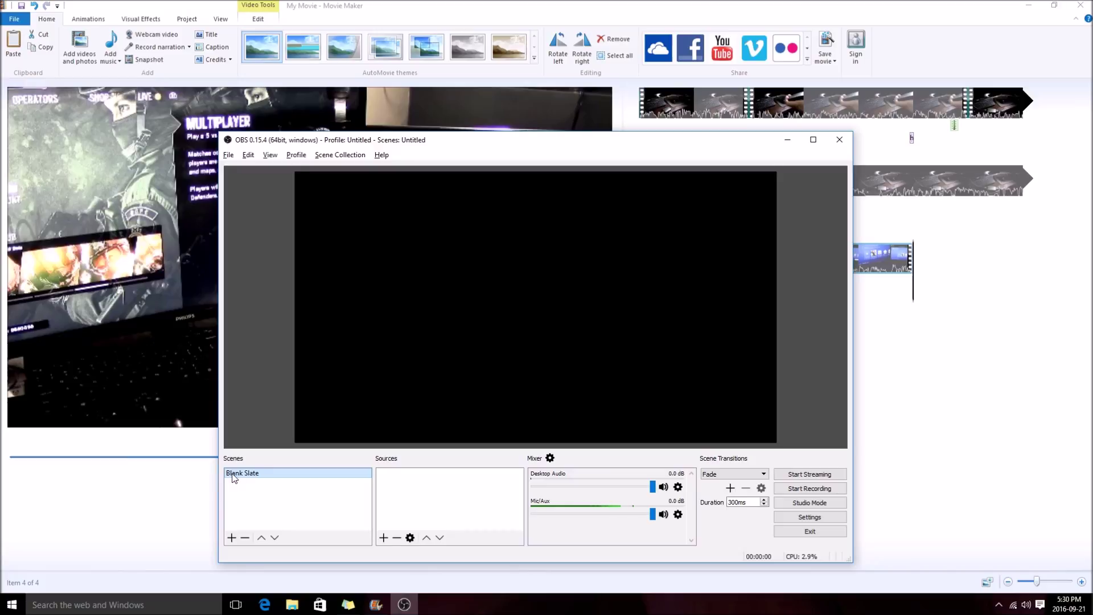
Create a second scene named 'Raw Game Capture' next to Blank Slate
{"action": "left_click", "coordinate": [232, 538]}
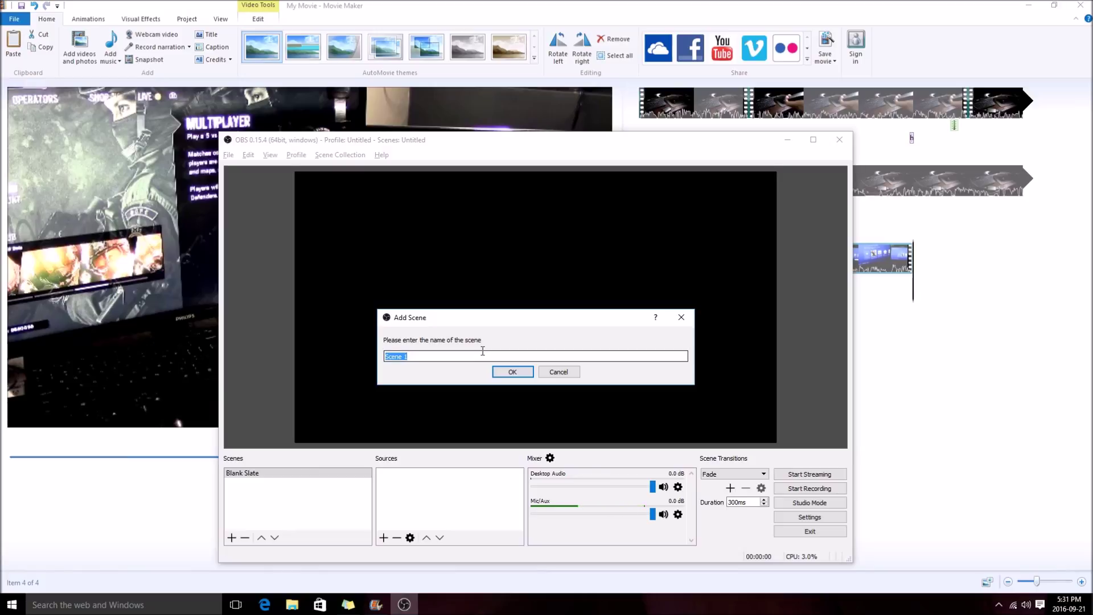
{"action": "type", "text": "Raw Cap"}
{"action": "key", "text": "BackSpace"}
{"action": "key", "text": "BackSpace"}
{"action": "key", "text": "BackSpace"}
{"action": "type", "text": "Game CCap"}
{"action": "key", "text": "BackSpace"}
{"action": "key", "text": "BackSpace"}
{"action": "type", "text": "ture"}
{"action": "key", "text": "Return"}
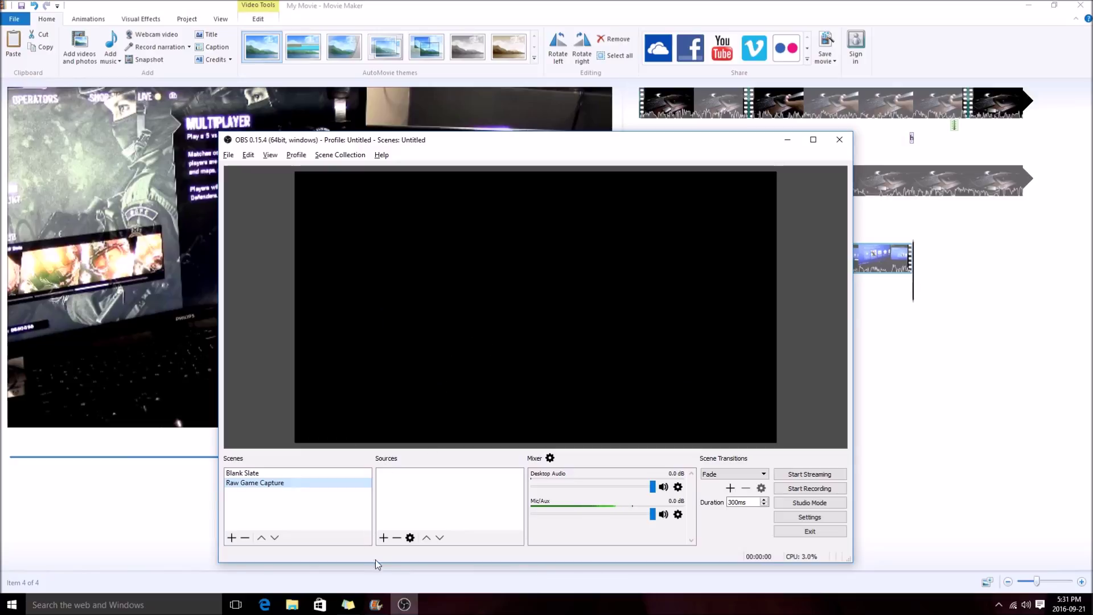
Add a Video Capture Device source named 'Elgato HD60' to the Raw Game Capture scene
{"action": "left_click", "coordinate": [383, 538]}
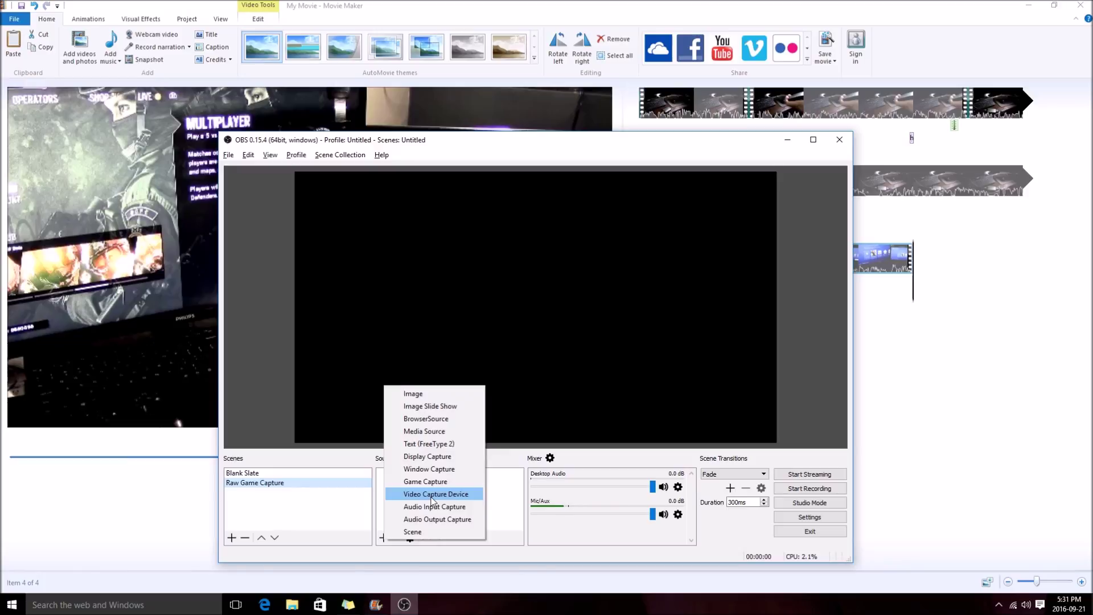
{"action": "left_click", "coordinate": [380, 463]}
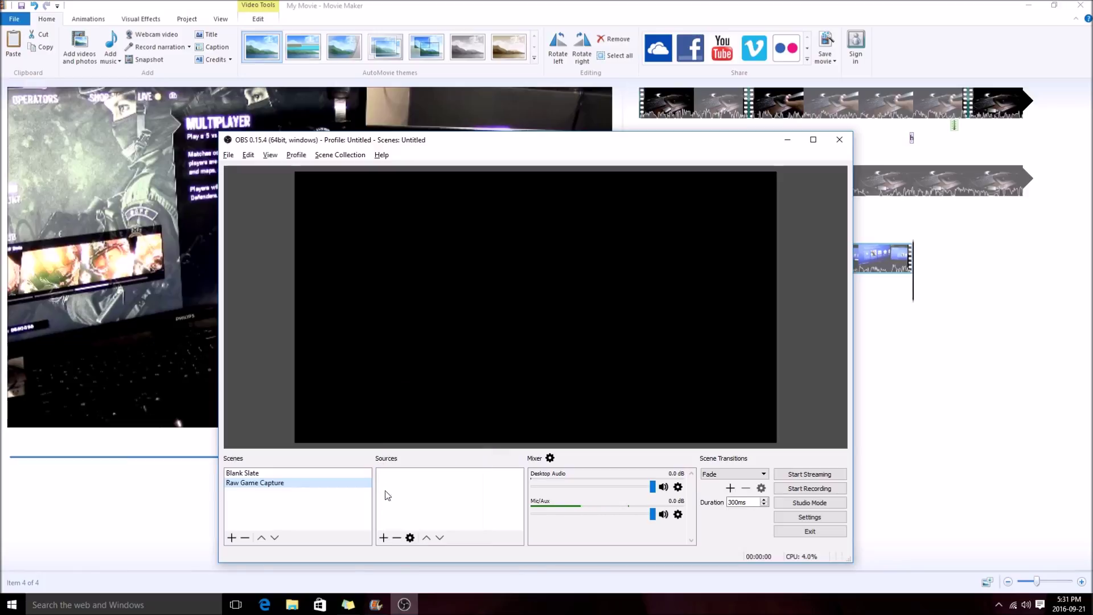
{"action": "left_click", "coordinate": [383, 538]}
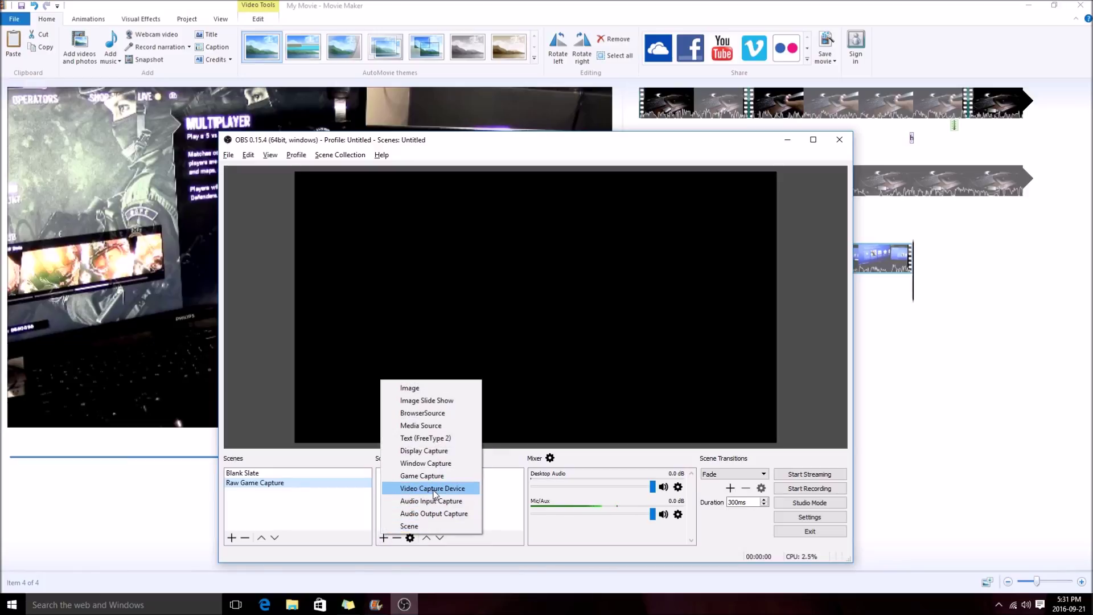
{"action": "left_click", "coordinate": [434, 489]}
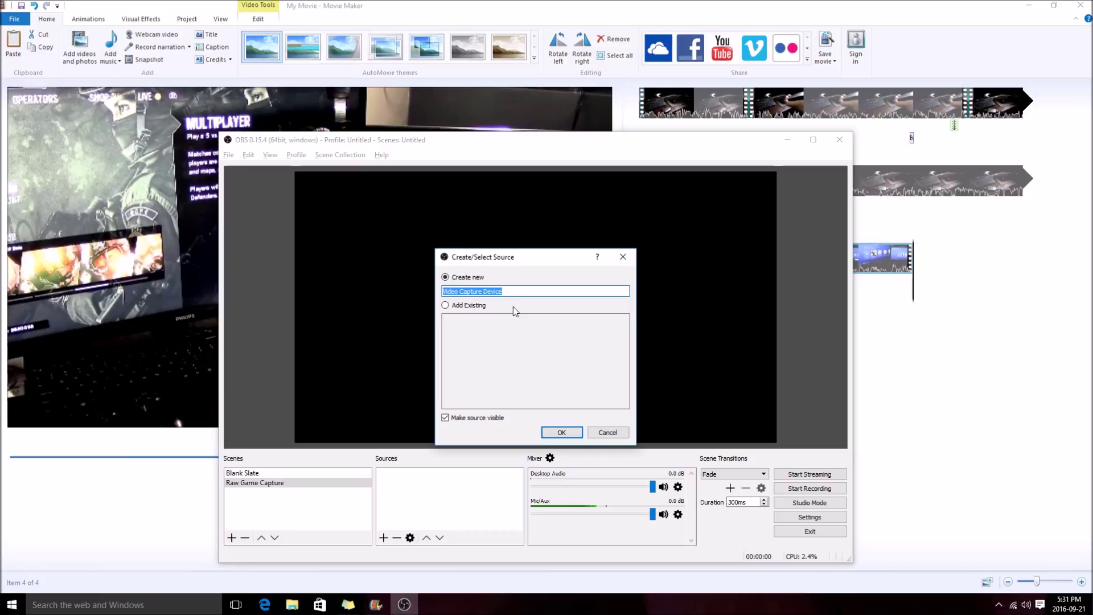
{"action": "type", "text": "Elgato HD60"}
{"action": "key", "text": "Return"}
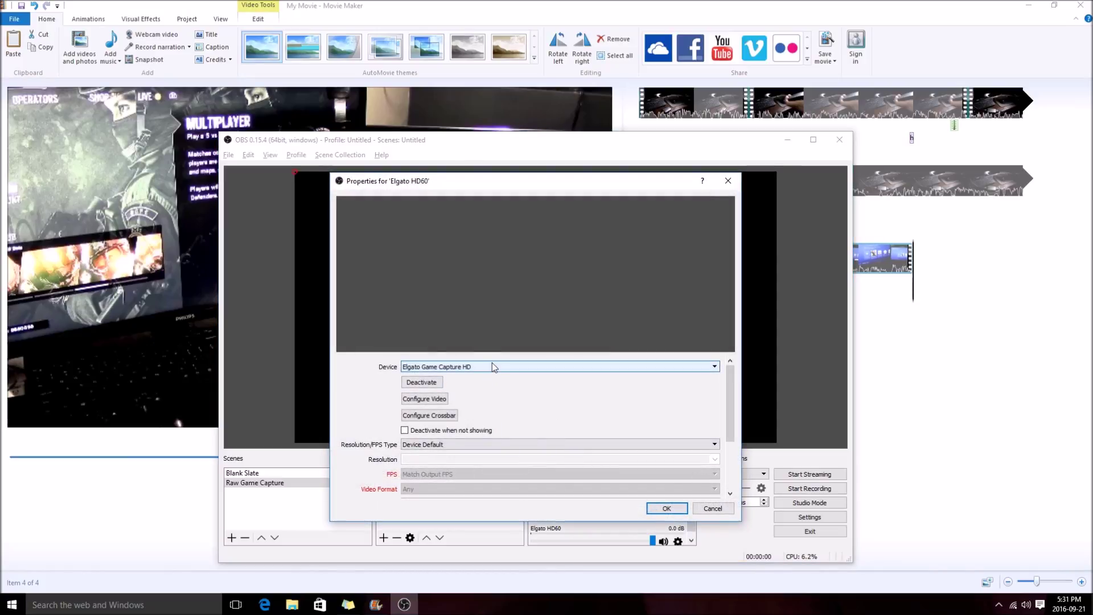
Set the Elgato HD60 source's device to Elgato Game Capture HD and open its video configuration
{"action": "left_click", "coordinate": [494, 366]}
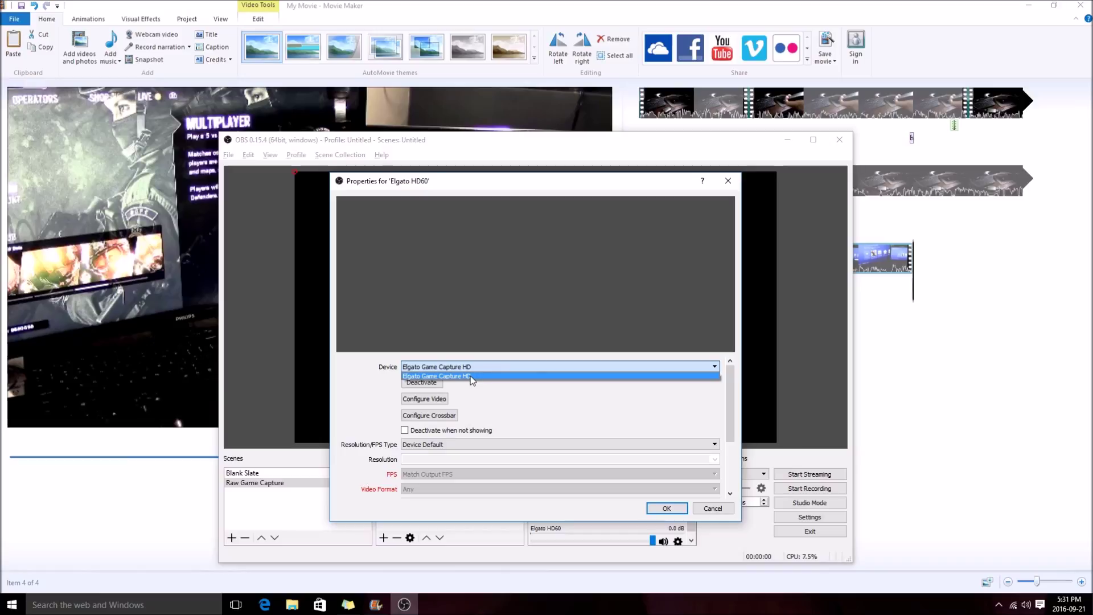
{"action": "left_click", "coordinate": [509, 376]}
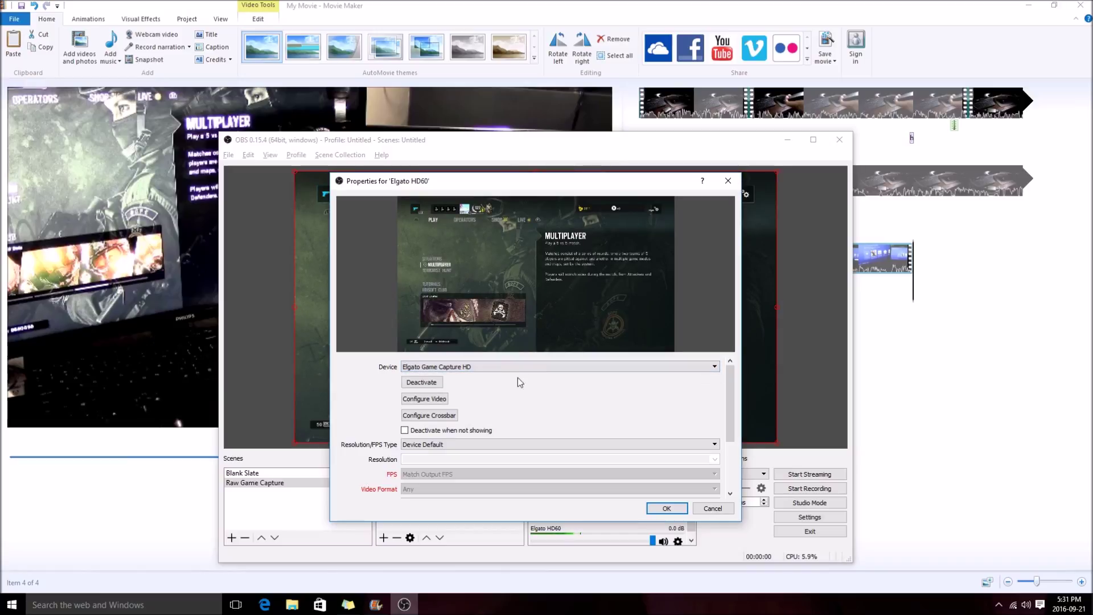
{"action": "left_click", "coordinate": [439, 402]}
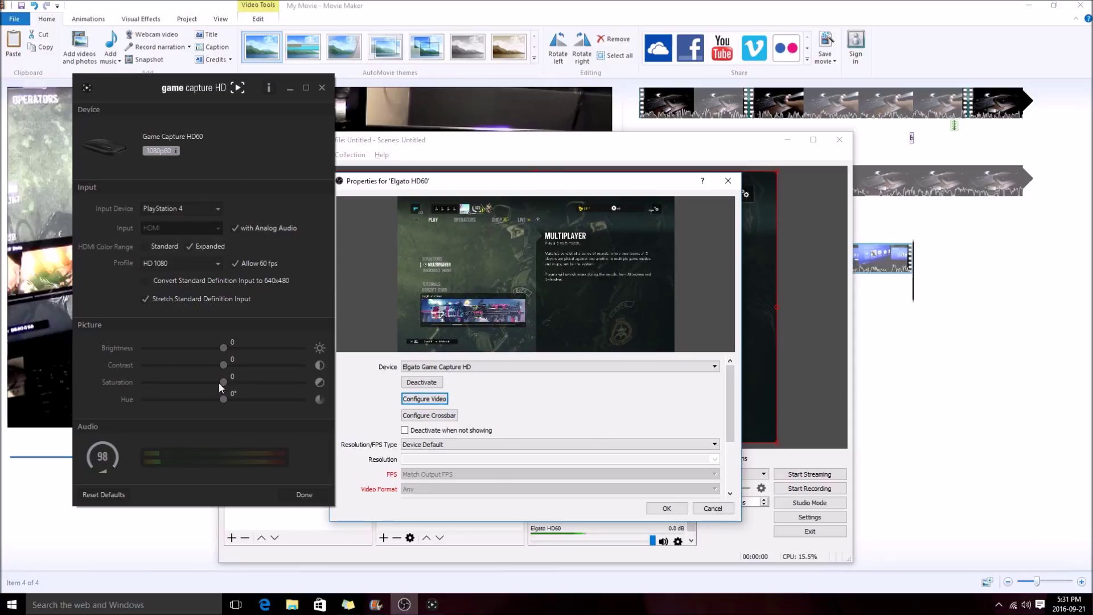
Reset the capture card settings to defaults, keeping PlayStation 4 as the input device
{"action": "left_click", "coordinate": [105, 494]}
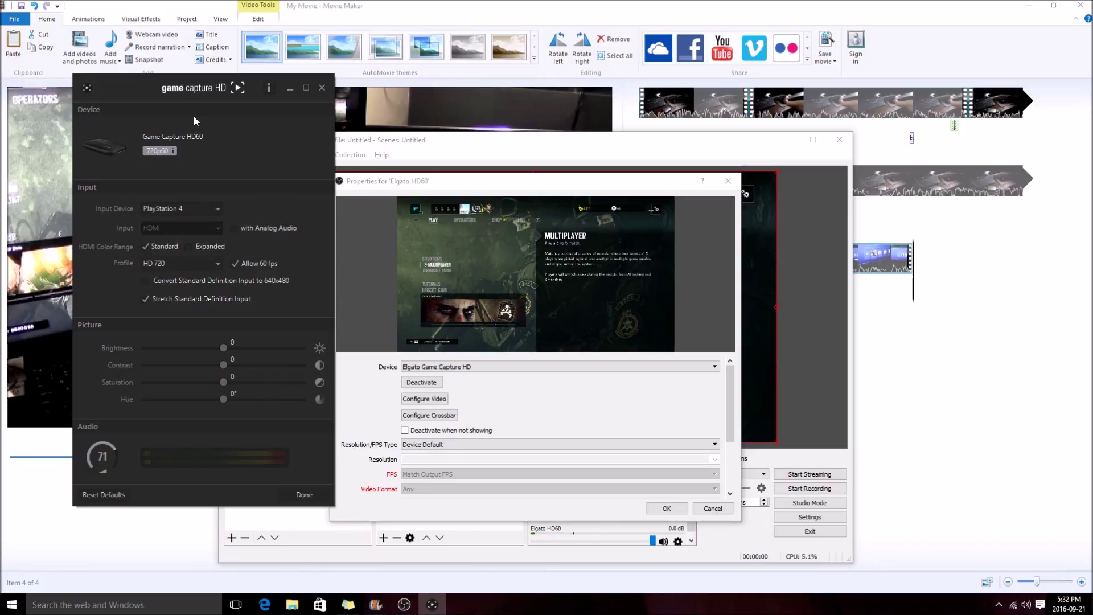
{"action": "left_click", "coordinate": [206, 208]}
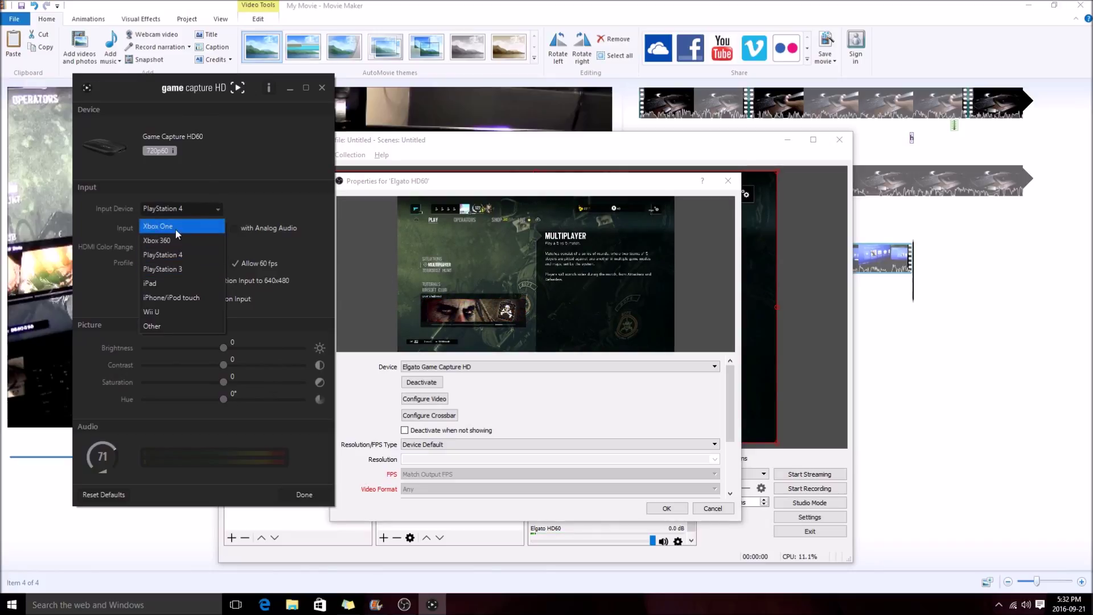
{"action": "left_click", "coordinate": [180, 255]}
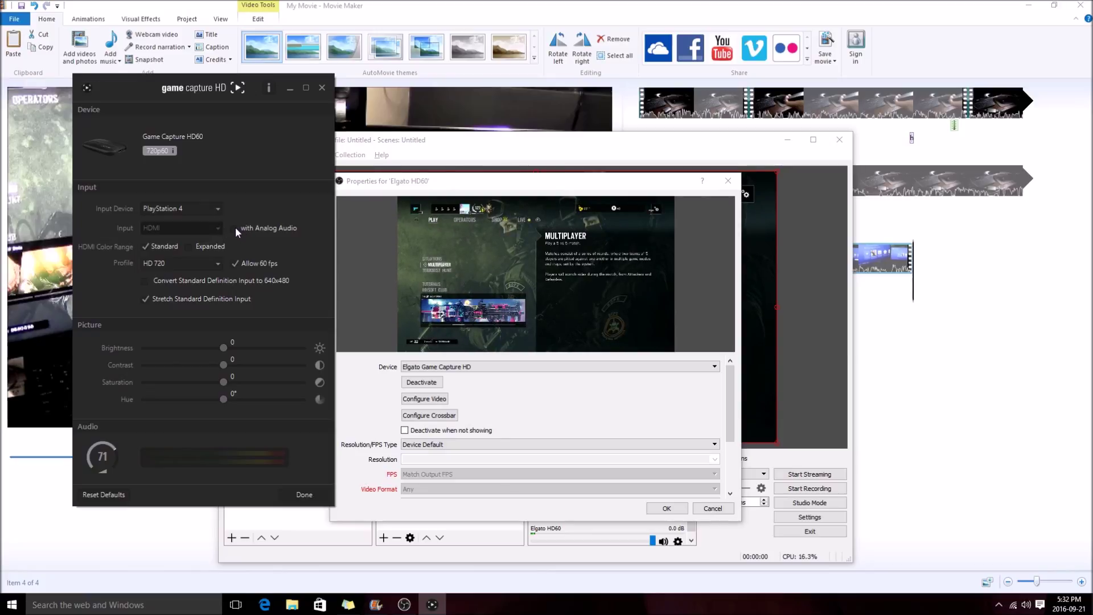
Enable analog audio, choose the HD 1080 profile, raise audio volume to 100, and close the settings
{"action": "left_click", "coordinate": [235, 227]}
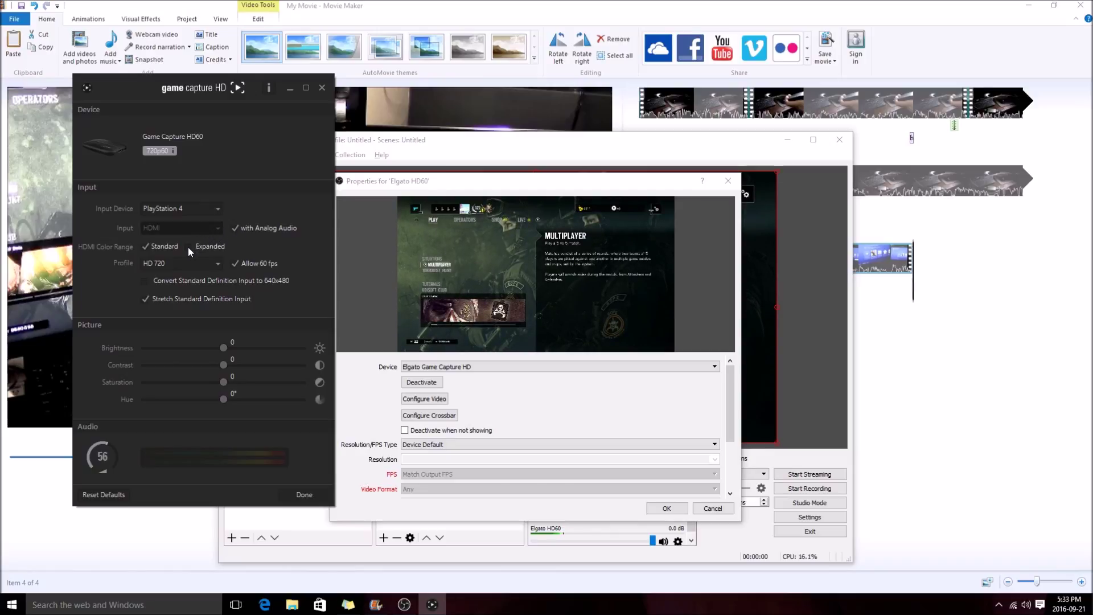
{"action": "left_click", "coordinate": [212, 263]}
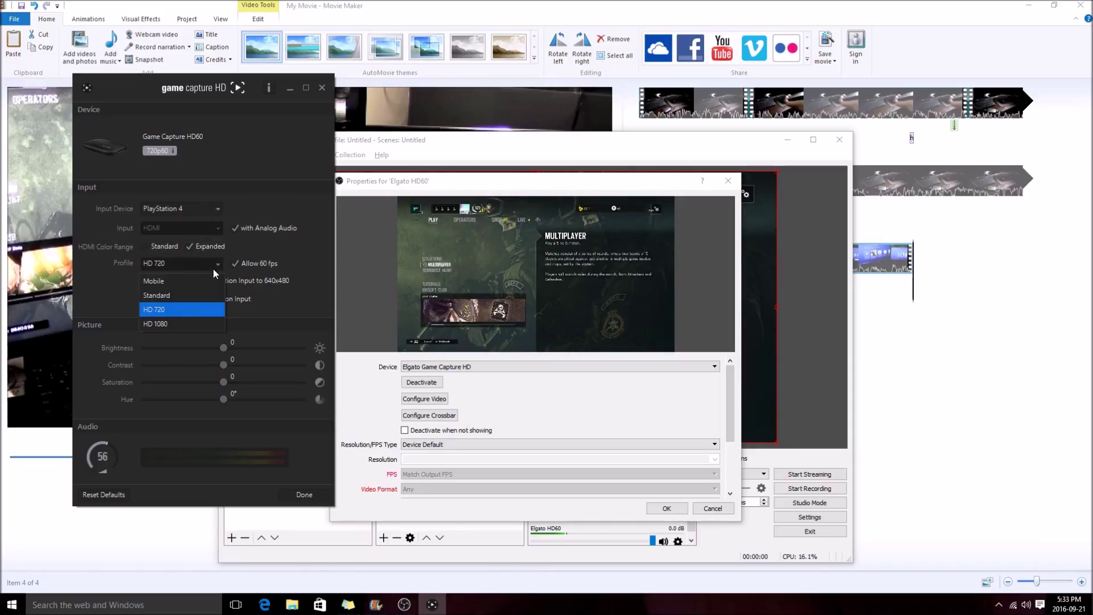
{"action": "left_click", "coordinate": [192, 325]}
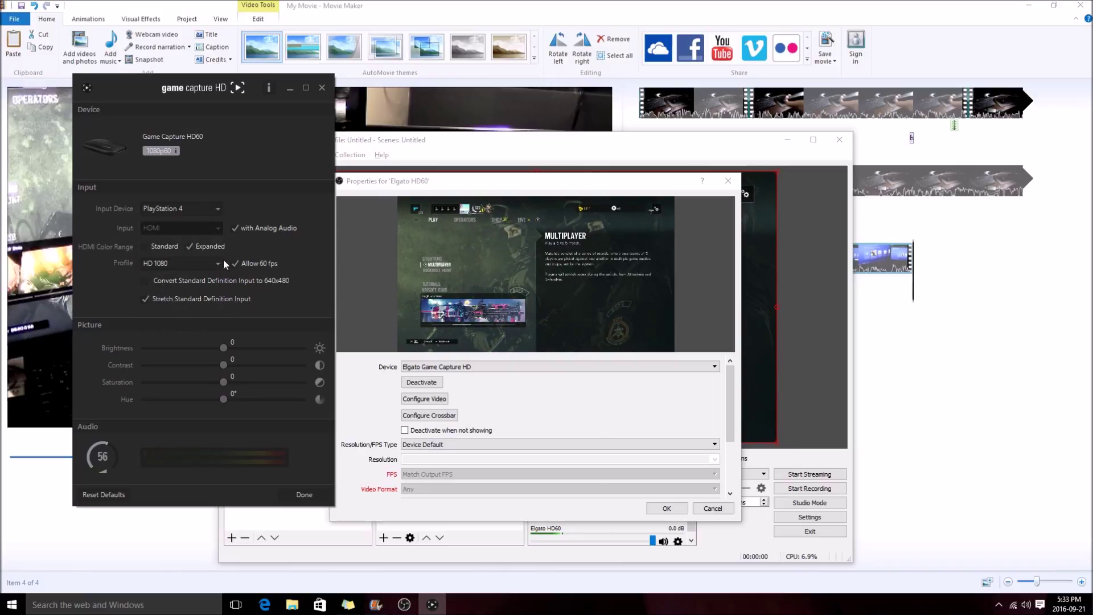
{"action": "mouse_move", "coordinate": [113, 447]}
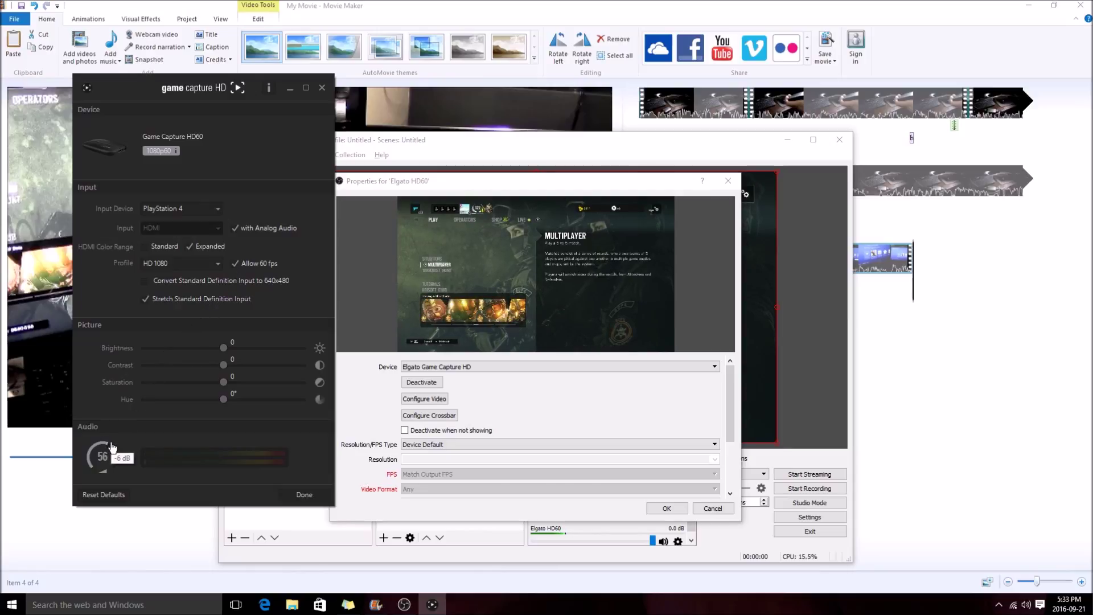
{"action": "left_click_drag", "start_coordinate": [112, 447], "coordinate": [142, 478]}
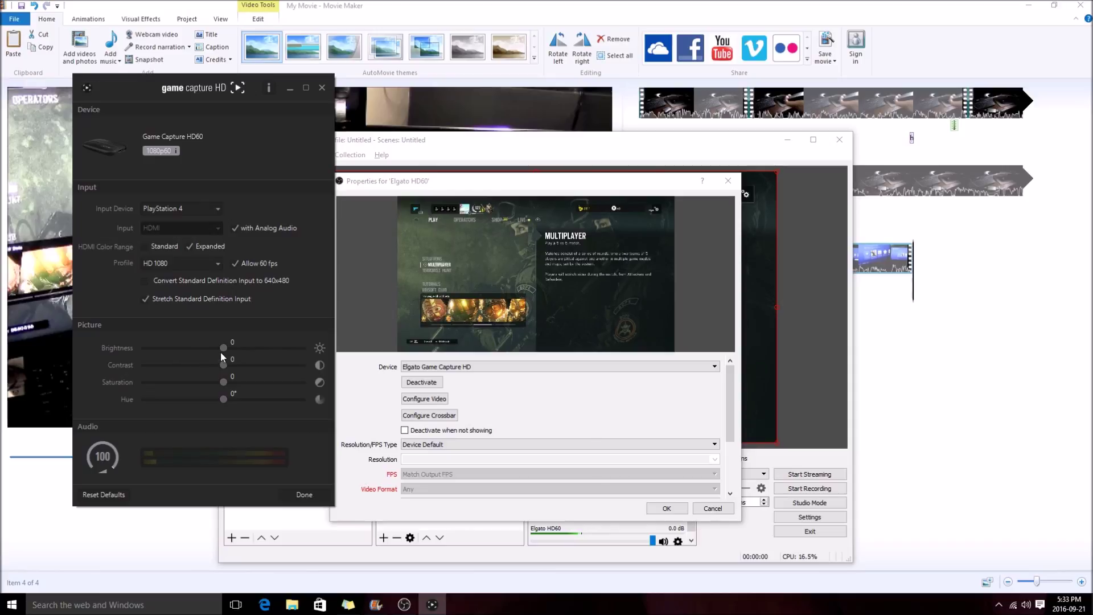
{"action": "left_click", "coordinate": [312, 493]}
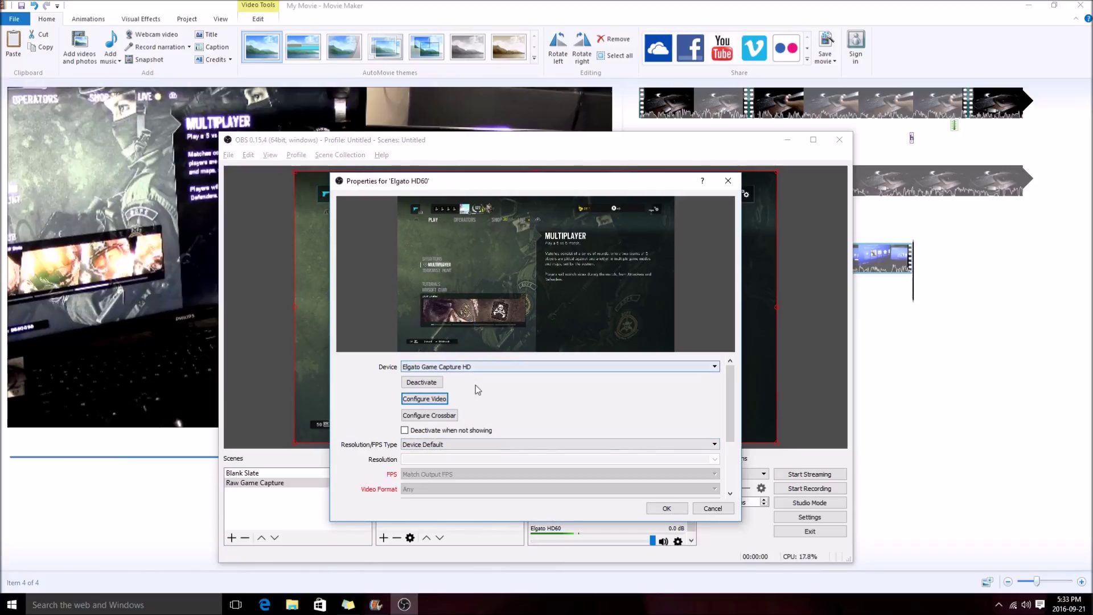
Close the Elgato HD60 properties and review OBS Stream and Video settings at 1920x1080, 60 FPS
{"action": "left_click", "coordinate": [667, 509]}
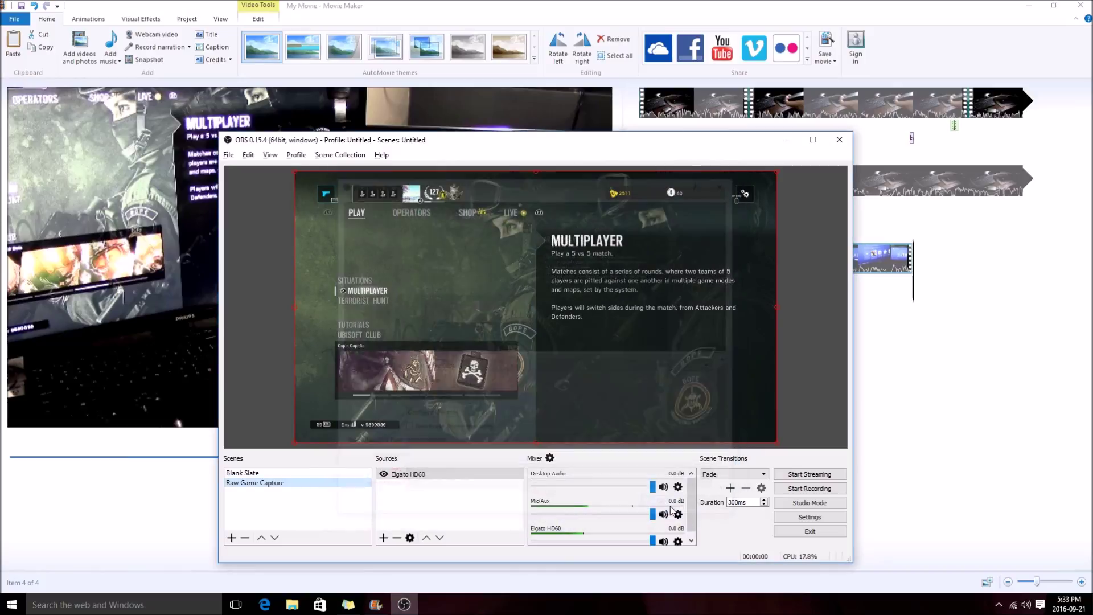
{"action": "left_click", "coordinate": [802, 521]}
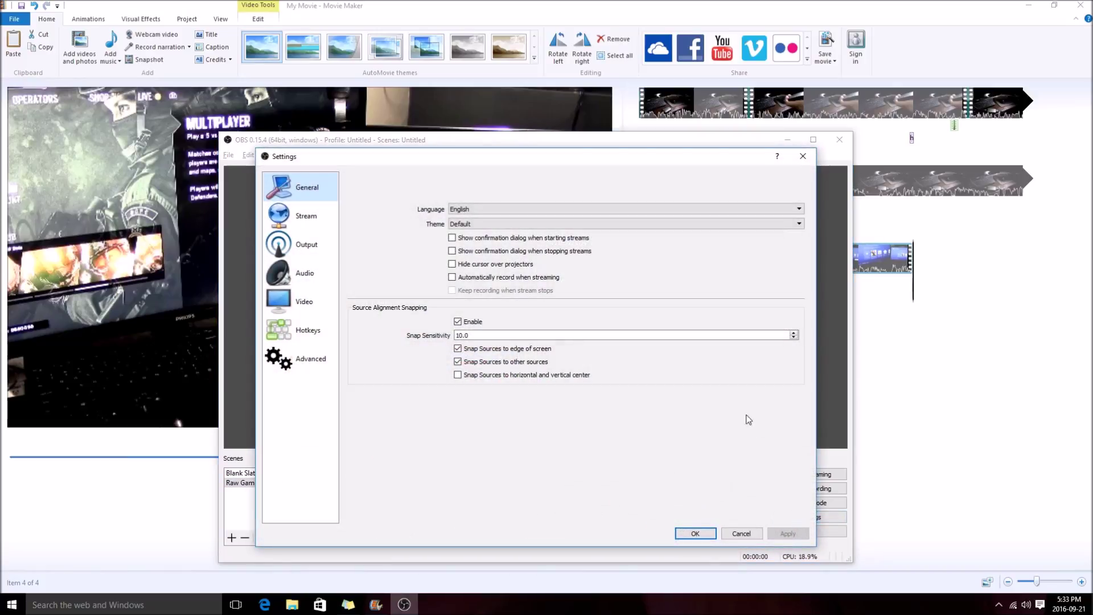
{"action": "left_click", "coordinate": [312, 219]}
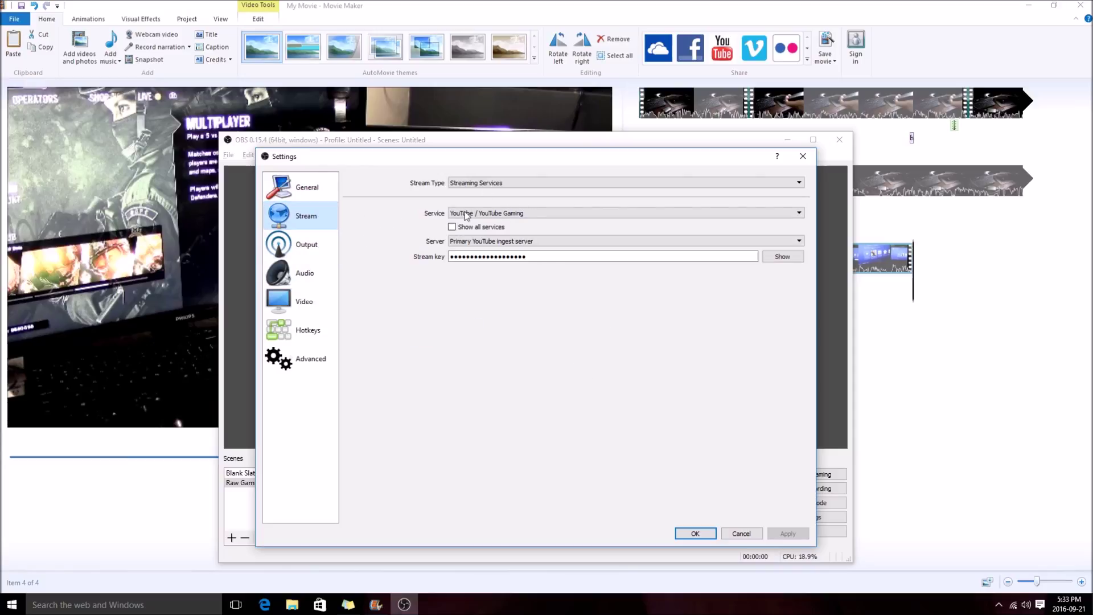
{"action": "left_click", "coordinate": [561, 259]}
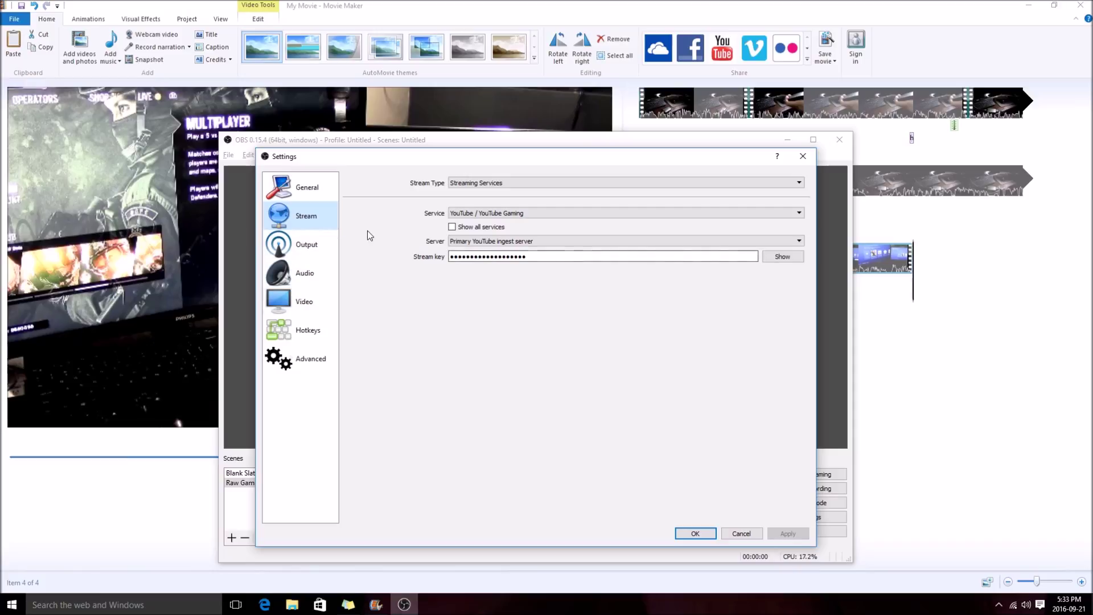
{"action": "left_click", "coordinate": [302, 300]}
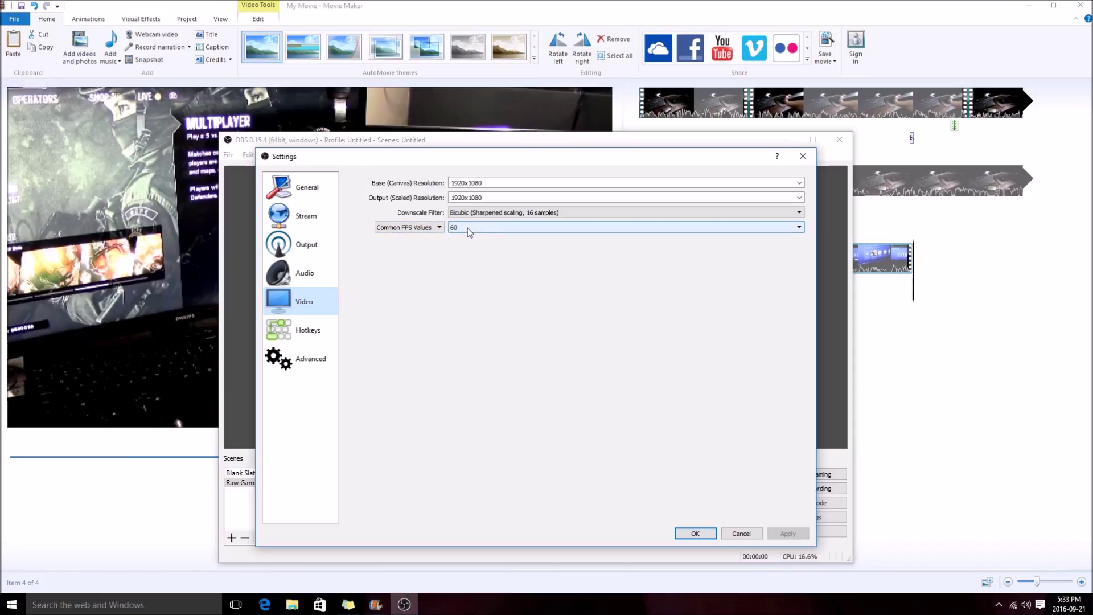
{"action": "left_click", "coordinate": [310, 253]}
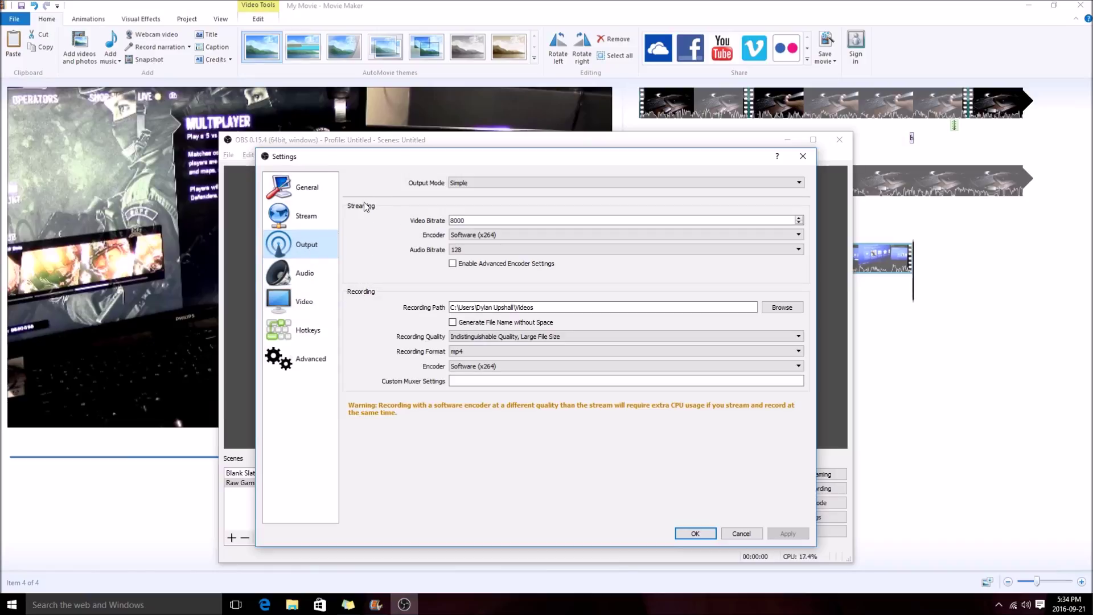
{"action": "left_click", "coordinate": [472, 220]}
{"action": "left_click", "coordinate": [491, 351]}
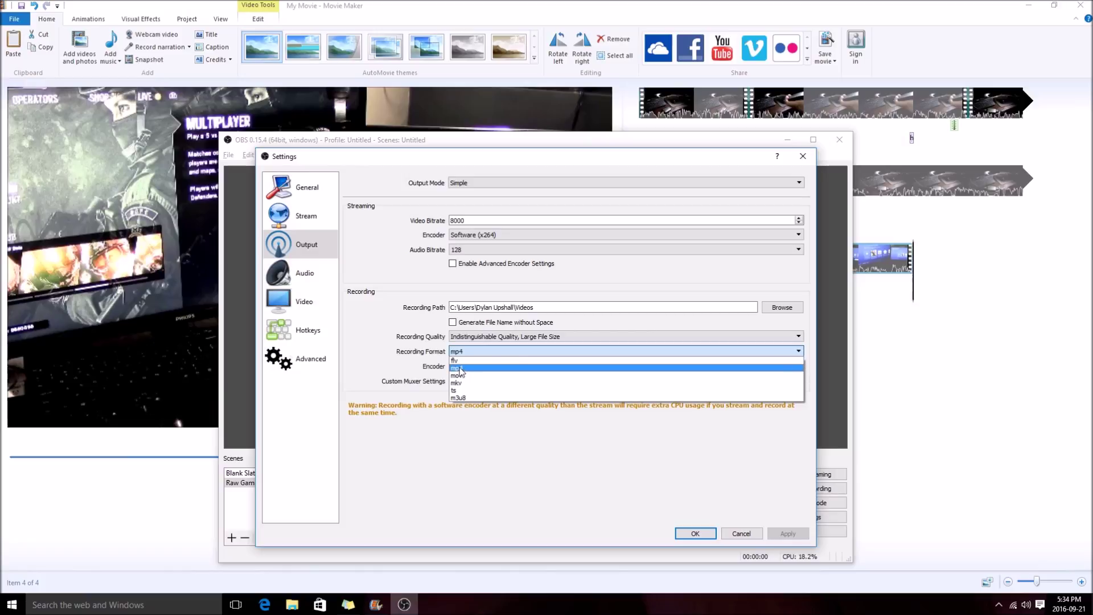
{"action": "left_click", "coordinate": [460, 369]}
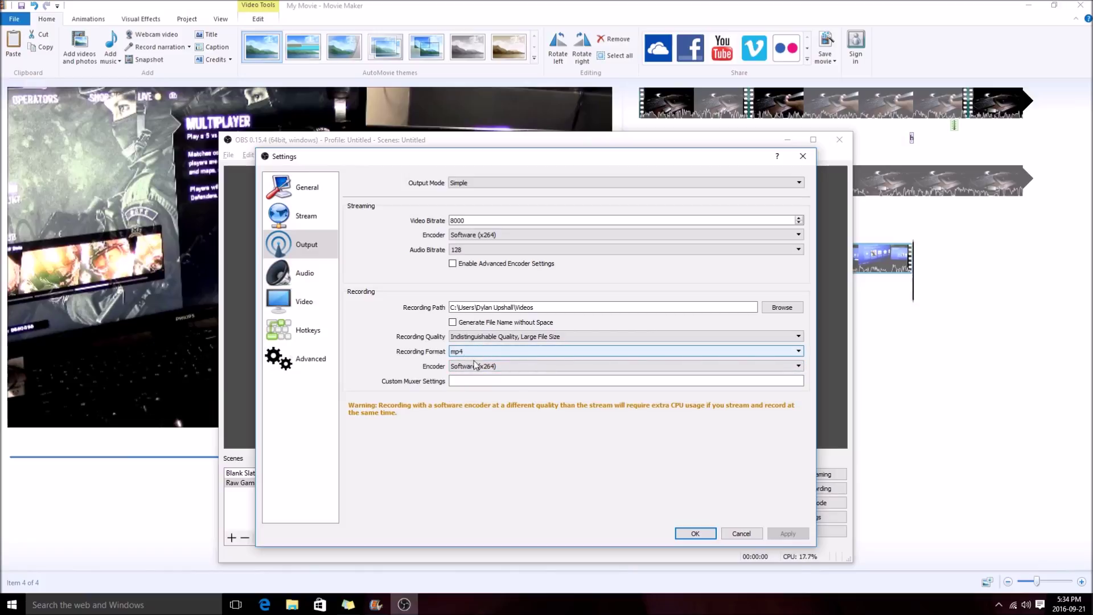
{"action": "left_click", "coordinate": [469, 337]}
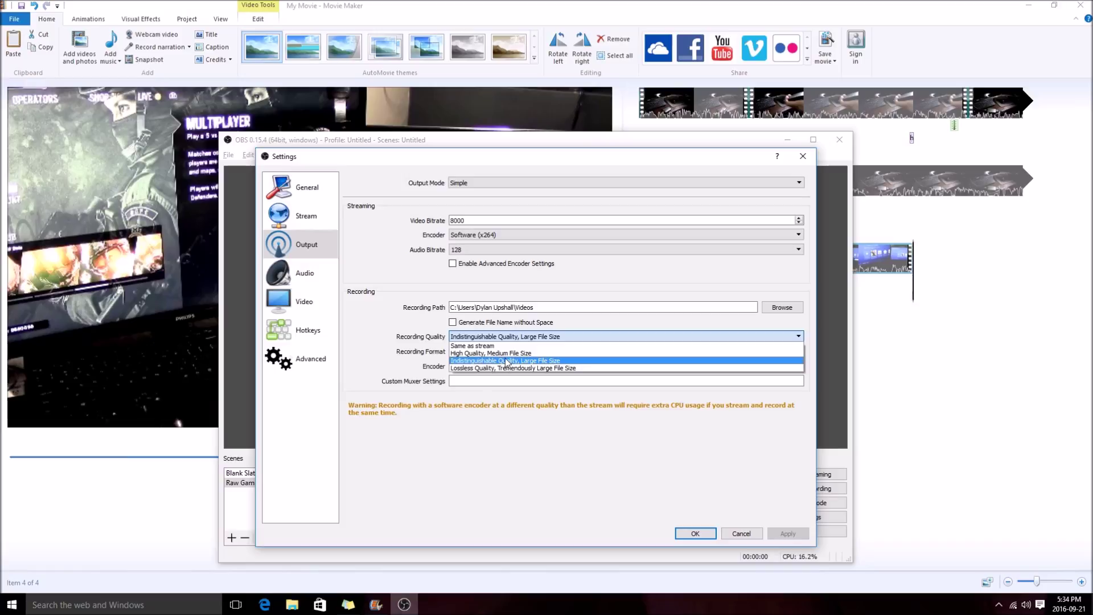
{"action": "left_click", "coordinate": [507, 361]}
{"action": "left_click", "coordinate": [490, 366]}
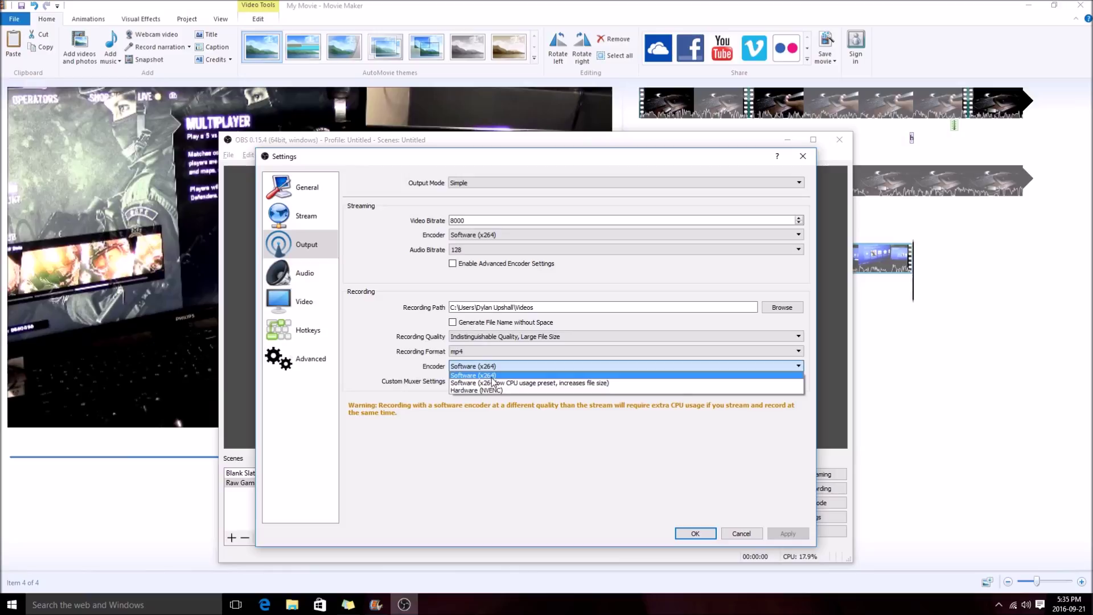
{"action": "left_click", "coordinate": [493, 377]}
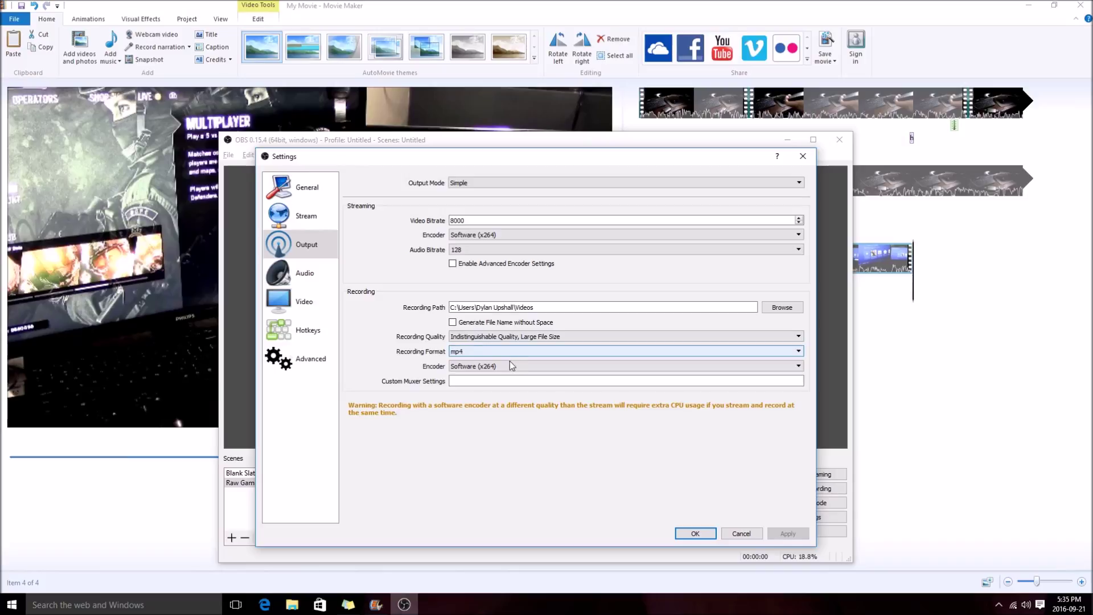
Save the settings and review the Mic/Aux filters: Noise Suppression at -60 dB and Gain at 1.70 dB
{"action": "left_click", "coordinate": [702, 538]}
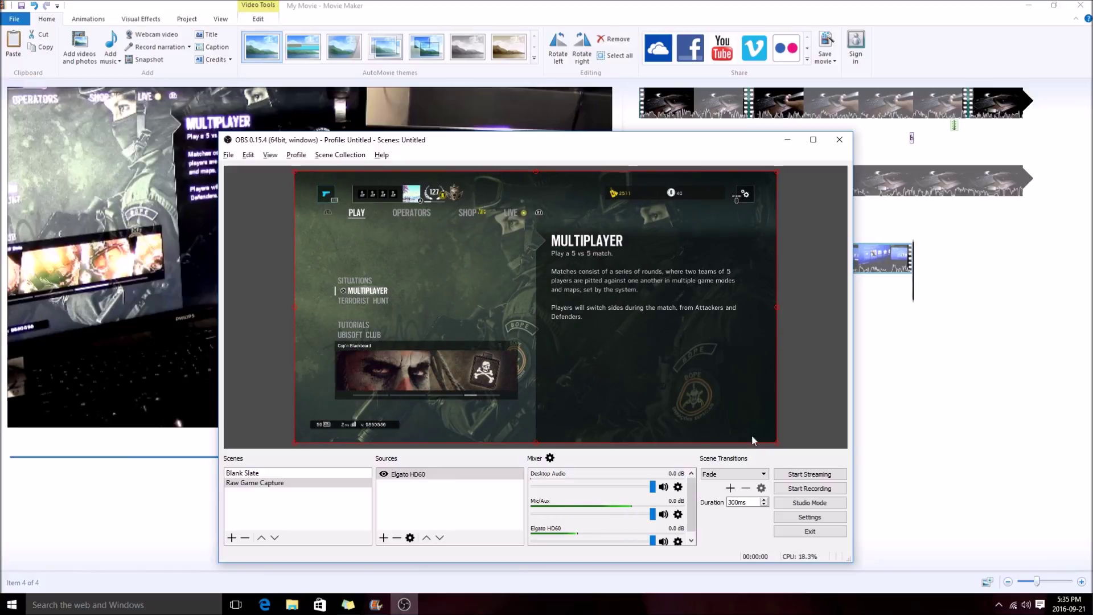
{"action": "left_click", "coordinate": [677, 514]}
{"action": "left_click", "coordinate": [701, 534]}
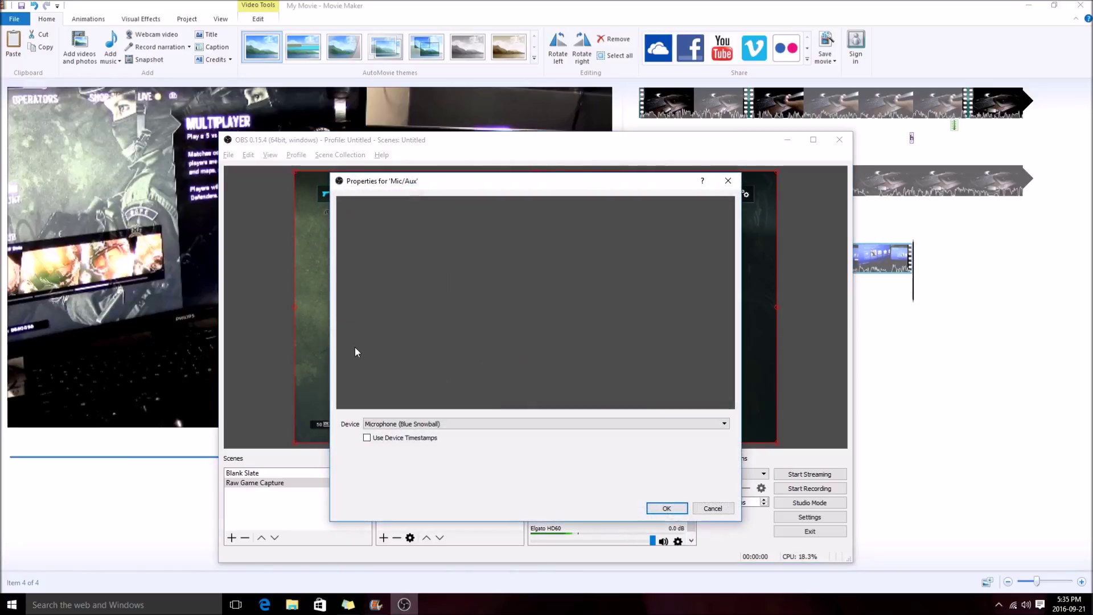
{"action": "left_click", "coordinate": [712, 509]}
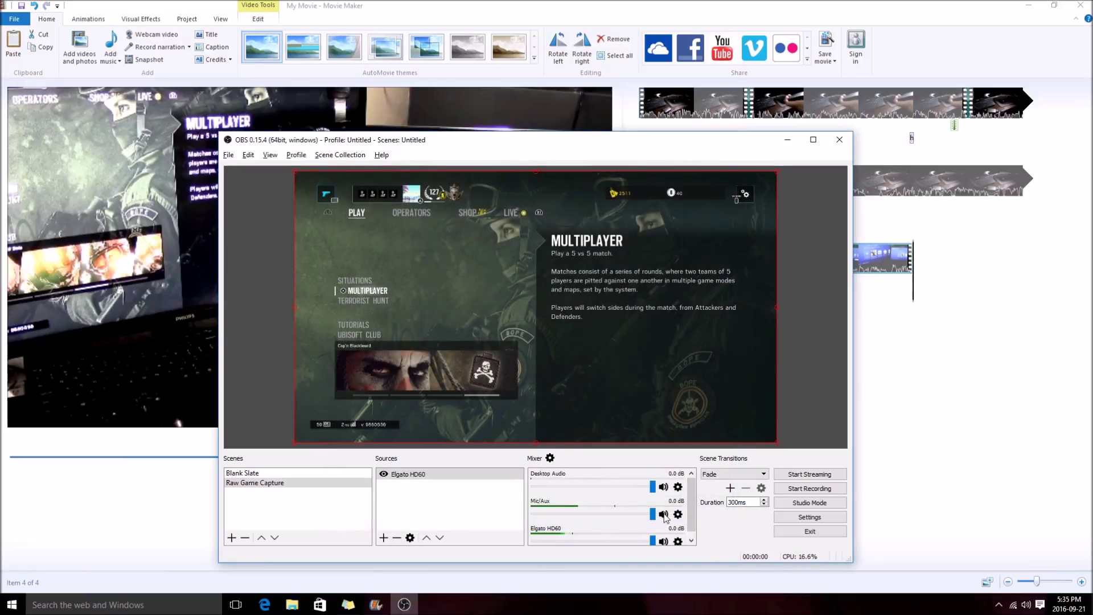
{"action": "left_click", "coordinate": [710, 521]}
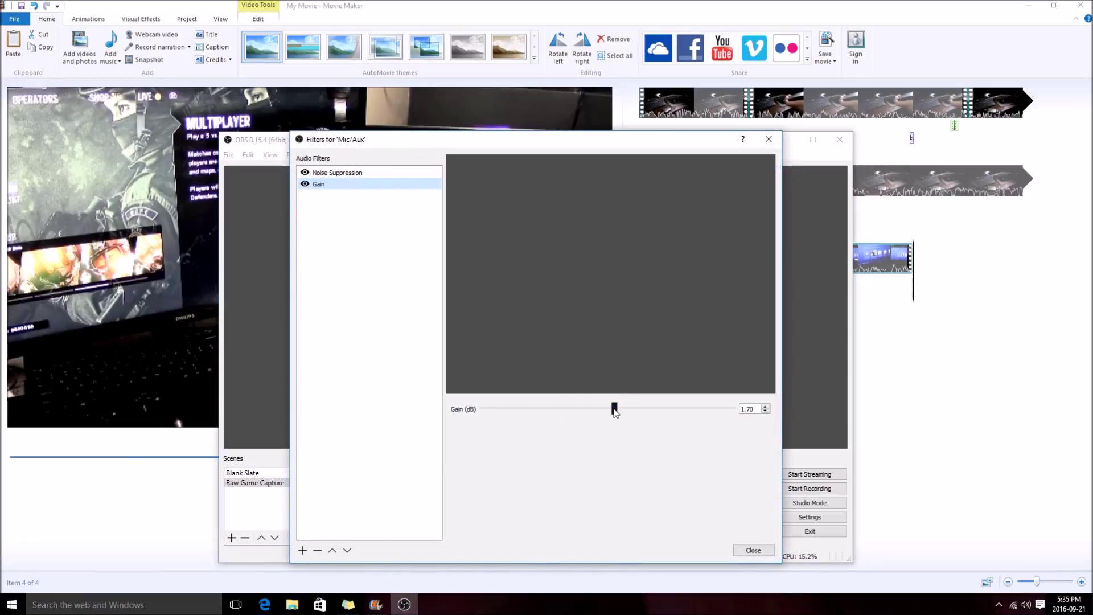
{"action": "left_click", "coordinate": [338, 172]}
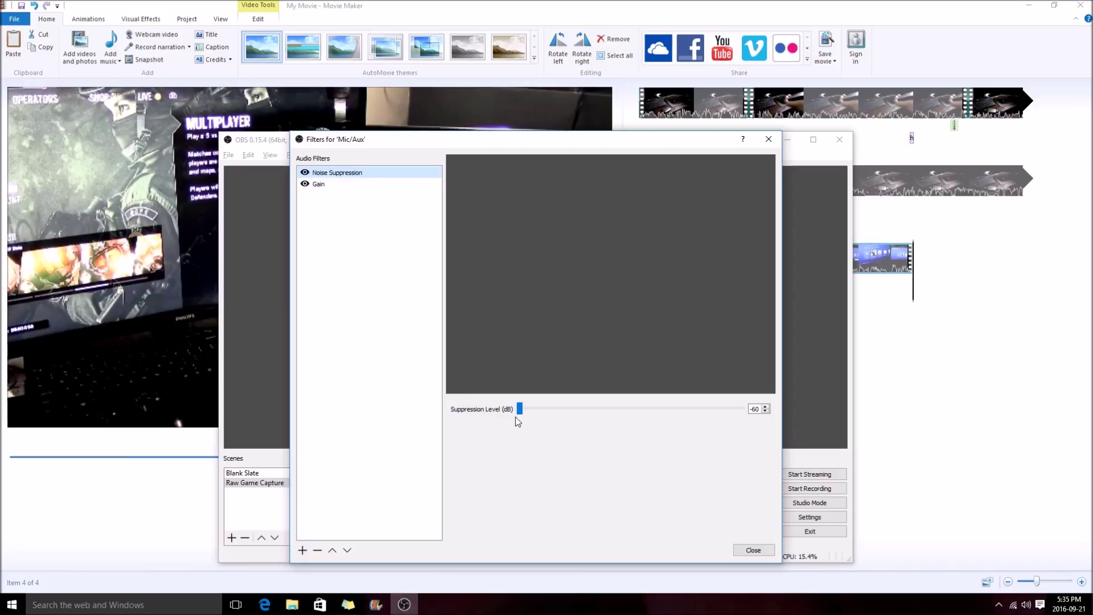
{"action": "left_click", "coordinate": [755, 551]}
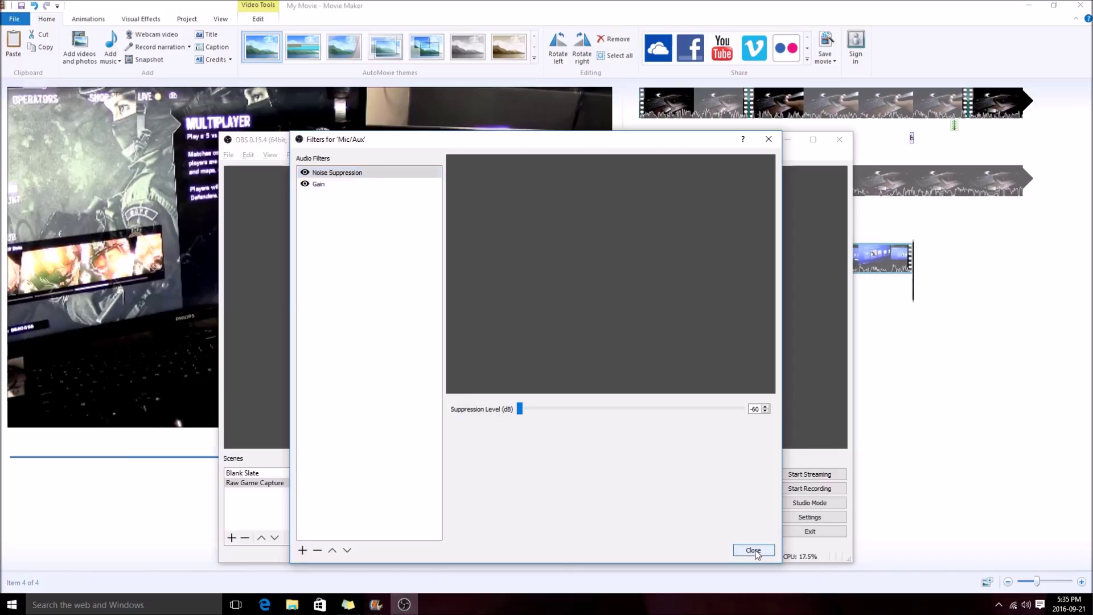